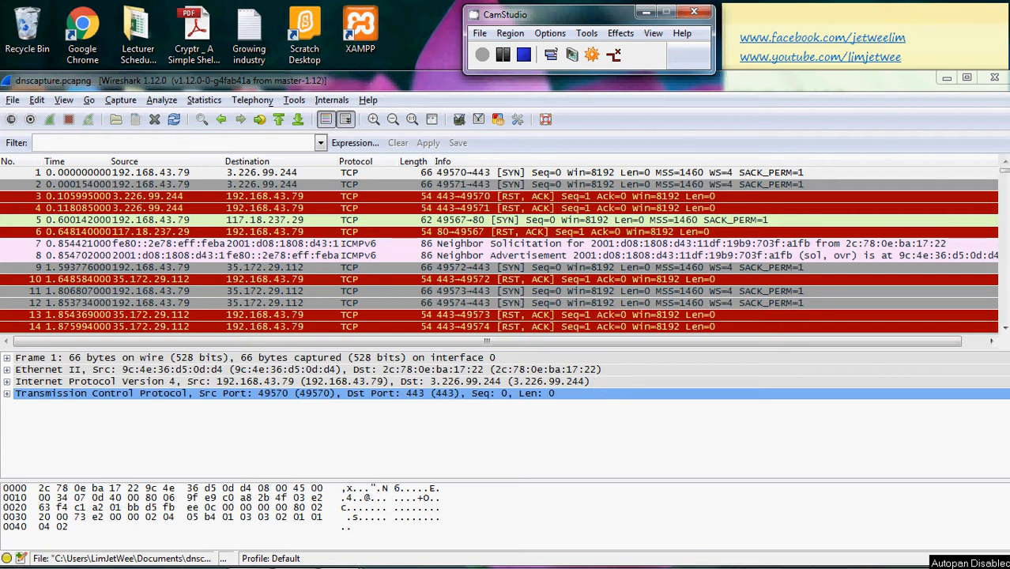
- Filter the captured packets to show only dns traffic
mouse_move(1005, 177)
mouse_down()
mouse_move(1004, 274)
mouse_move(1006, 178)
mouse_up()
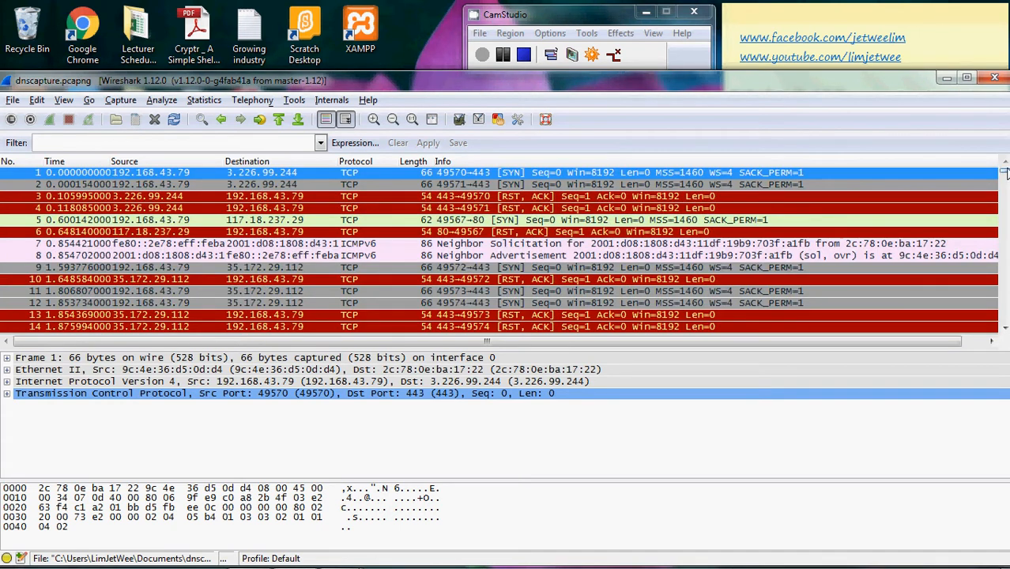
click(240, 145)
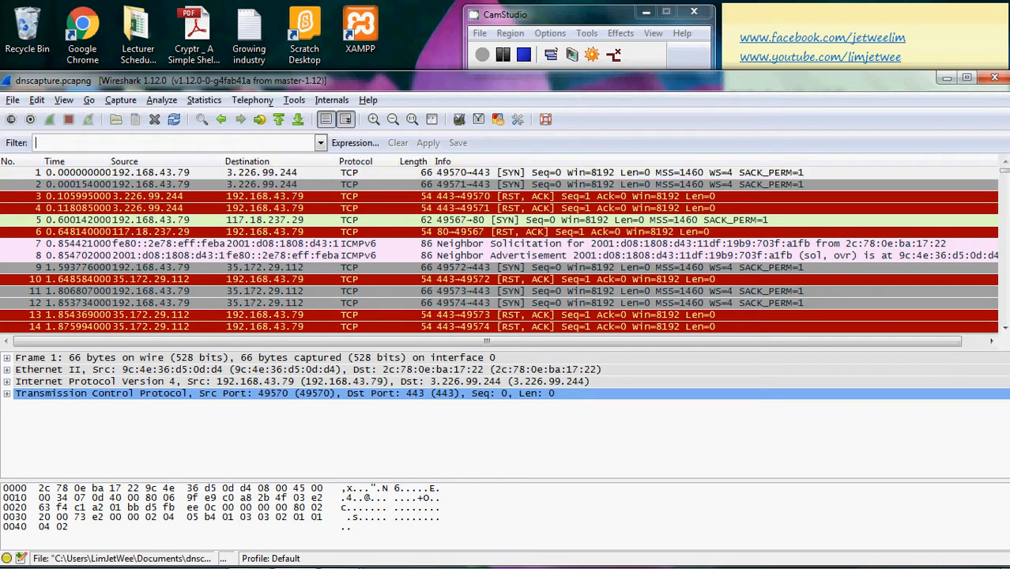
text(dns)
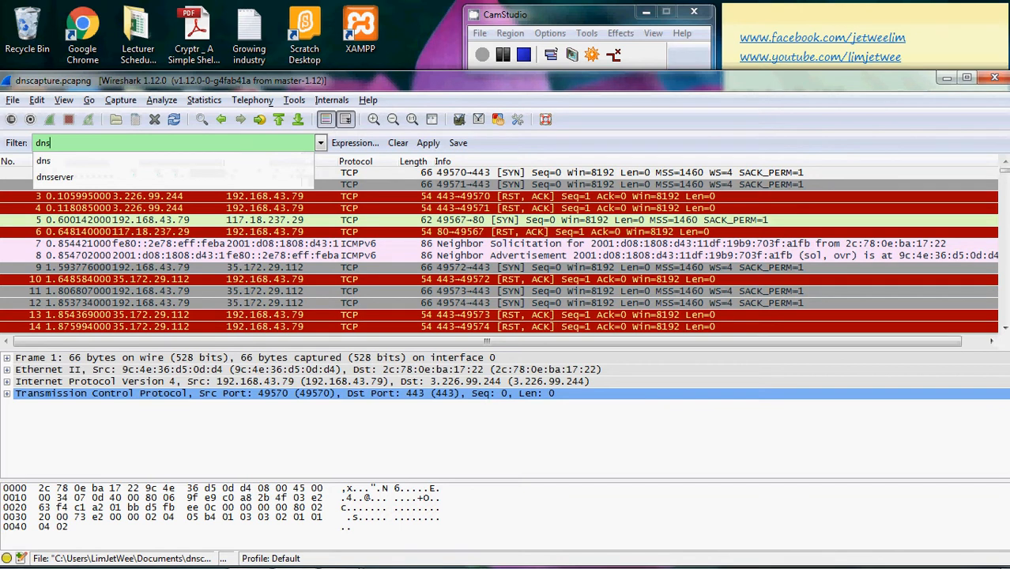
key(Return)
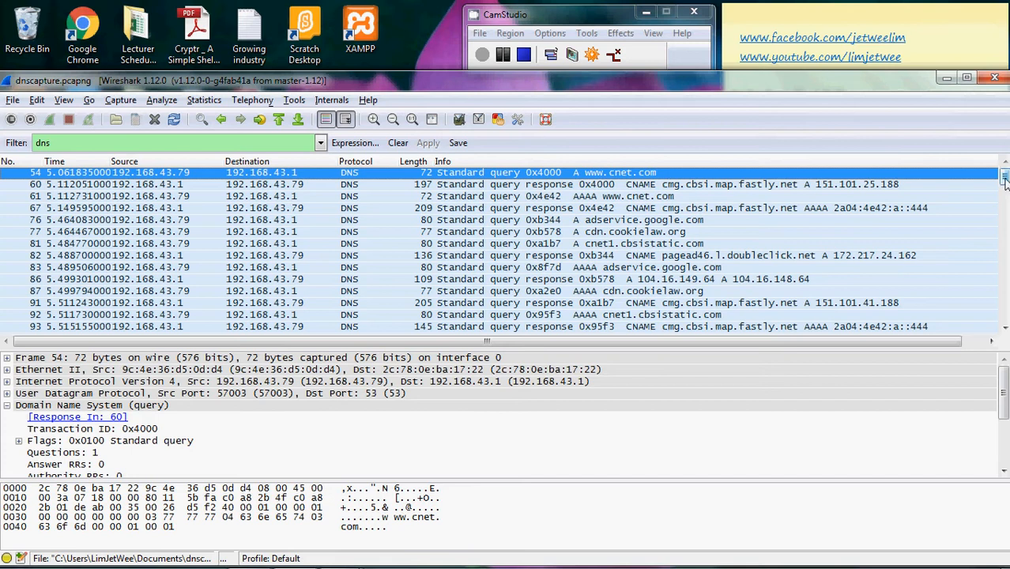
mouse_move(1005, 180)
mouse_down()
mouse_move(1004, 235)
mouse_move(1004, 180)
mouse_up()
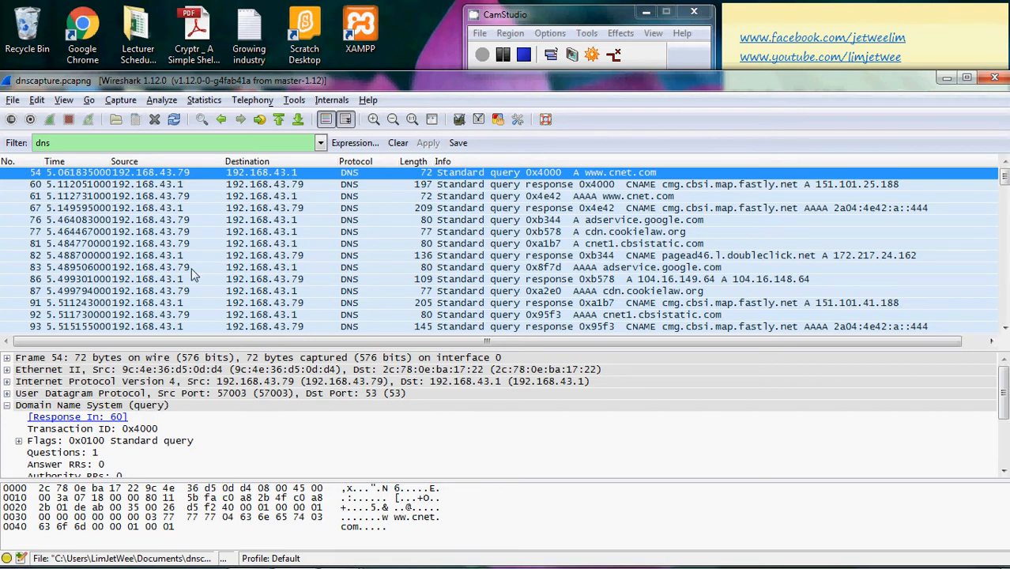
click(6, 406)
click(6, 406)
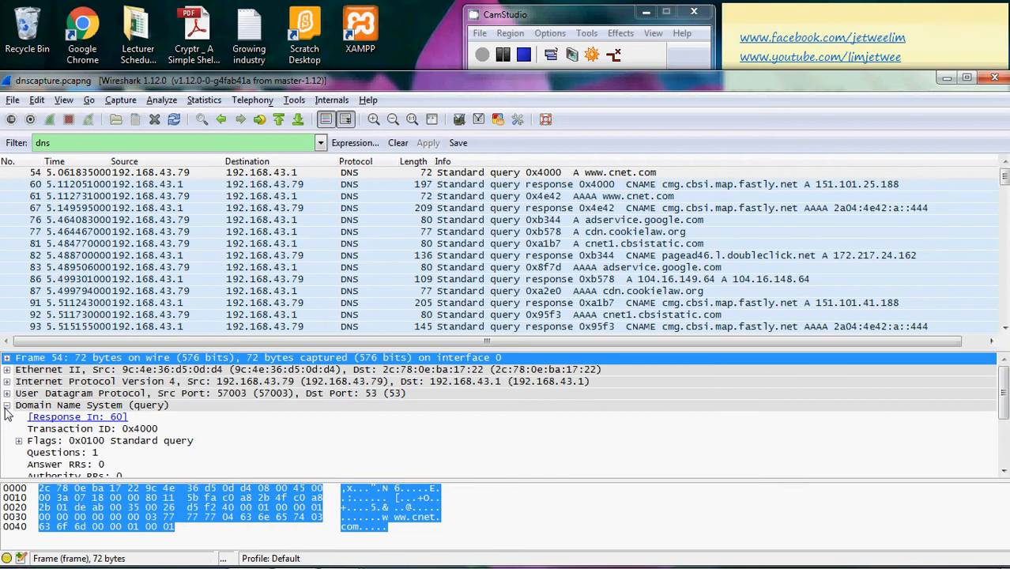
click(307, 408)
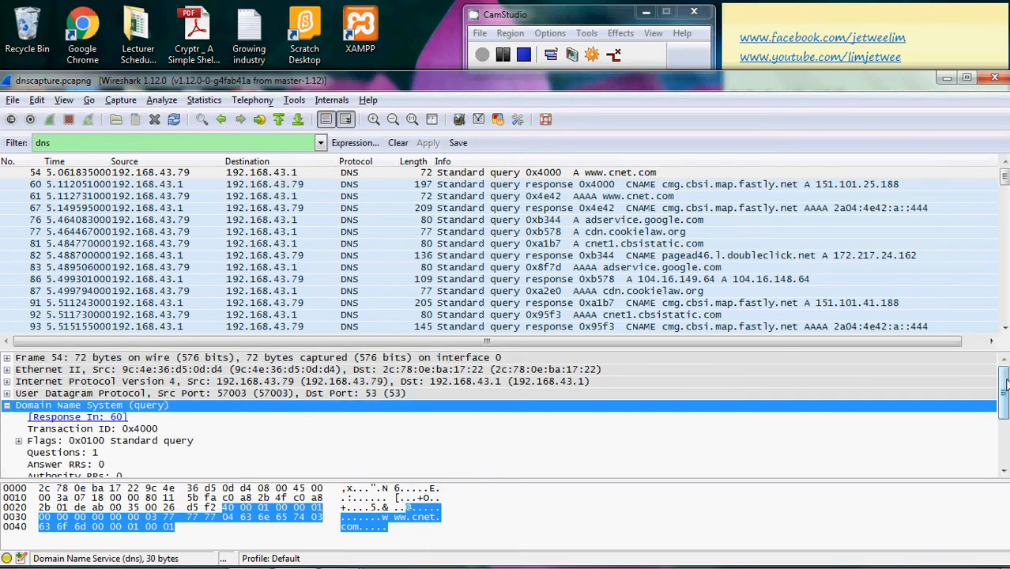
drag(1005, 379, 1005, 403)
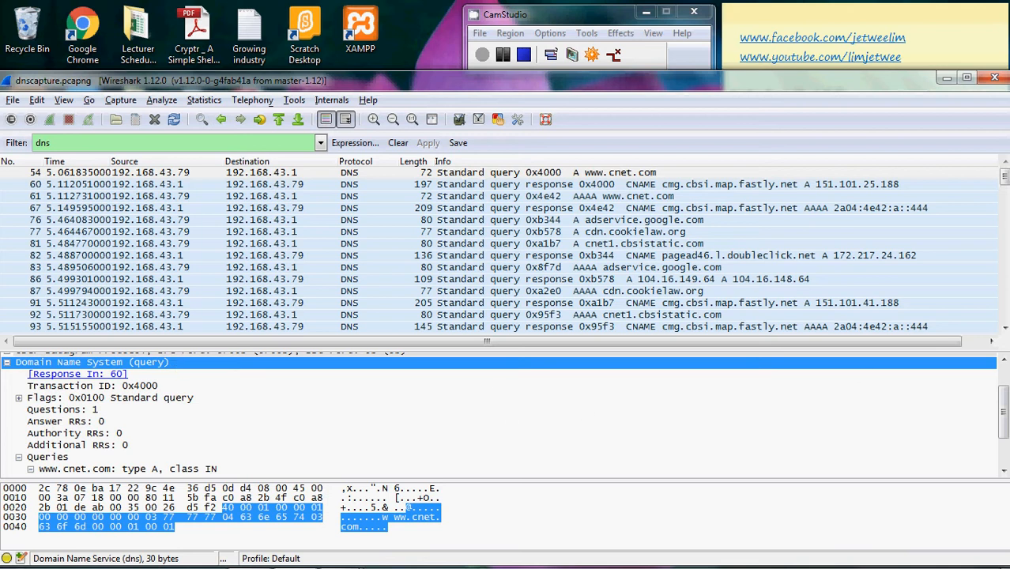
drag(1003, 412, 1006, 444)
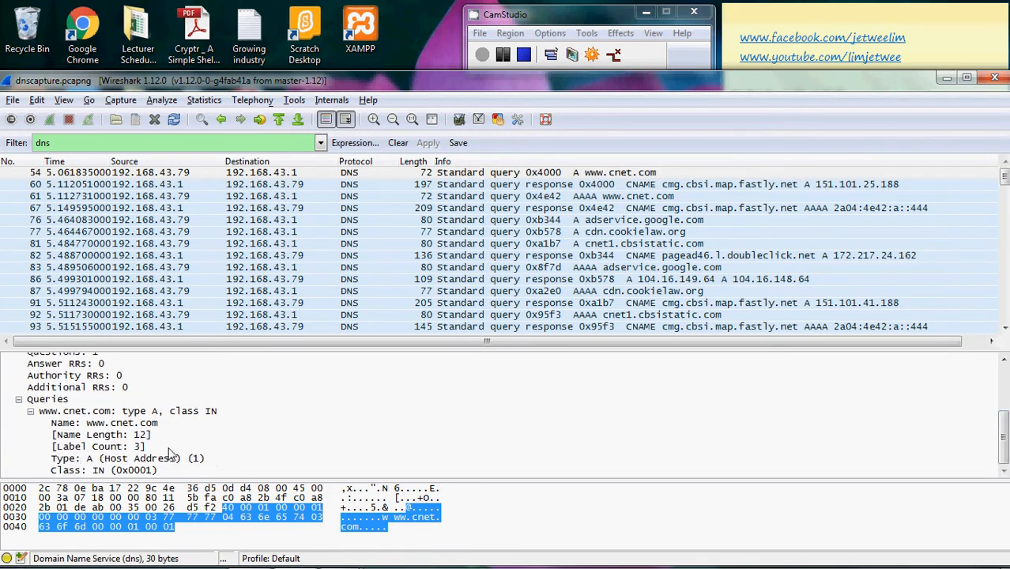
click(157, 413)
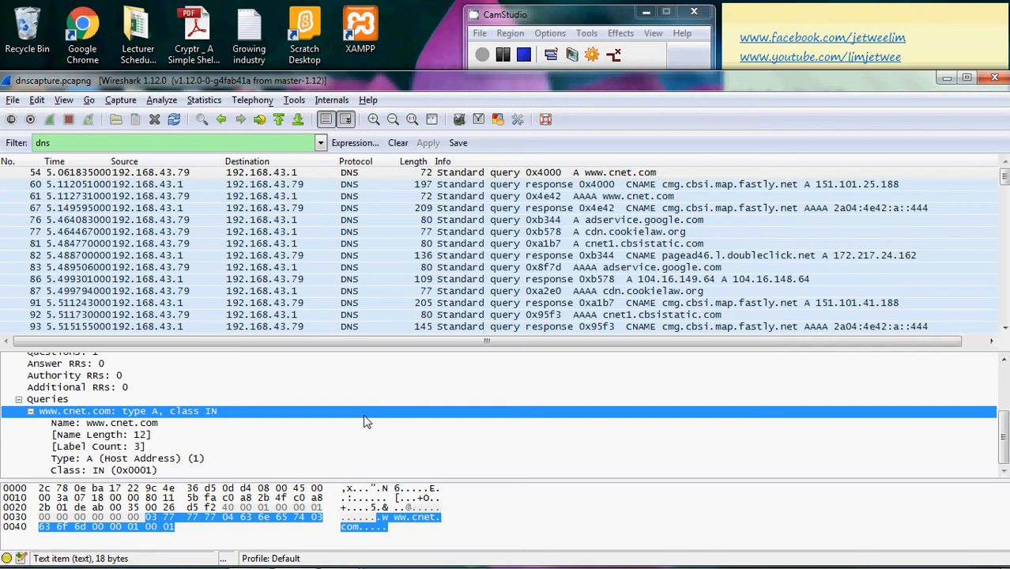
- Follow the query's response link to packet 60 and select that response packet in the packet list
click(1003, 359)
click(1004, 360)
click(1004, 360)
click(1003, 359)
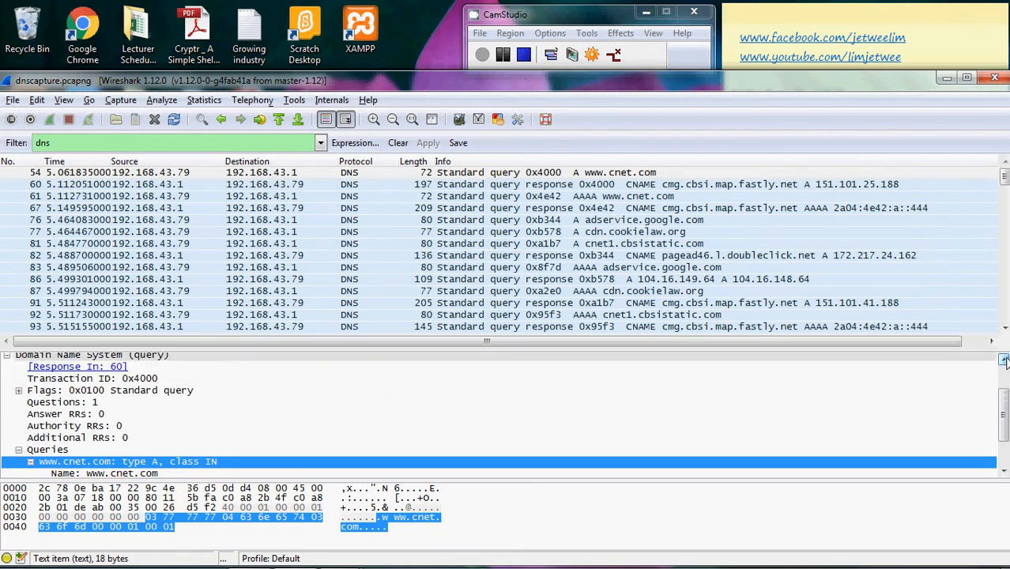
click(1004, 359)
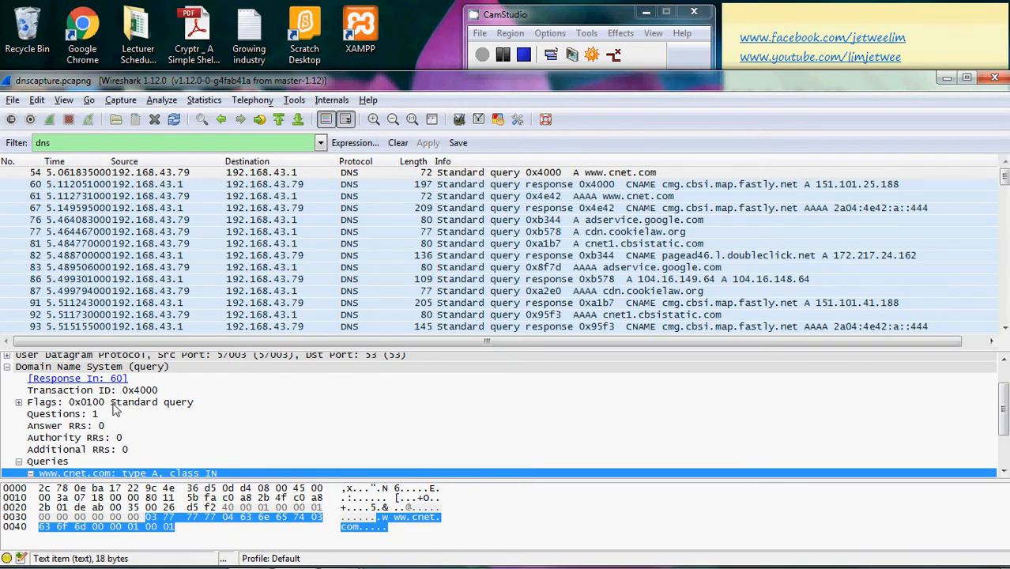
click(76, 379)
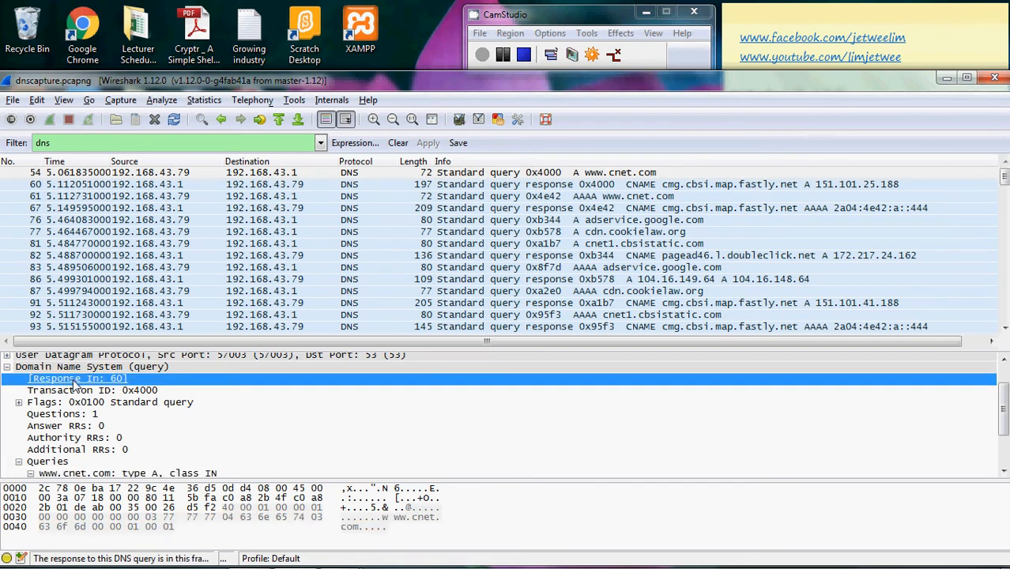
double_click(76, 379)
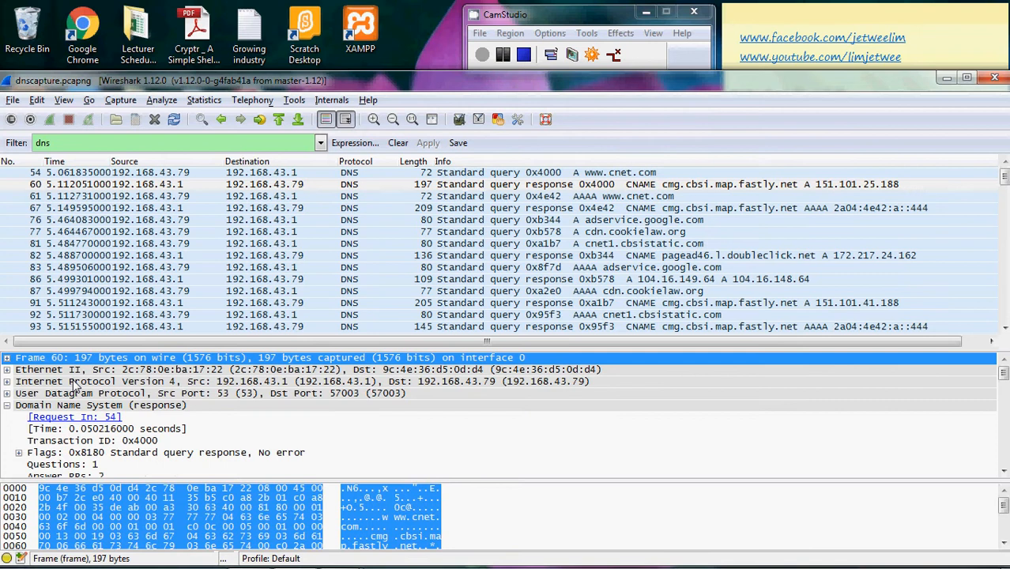
click(38, 188)
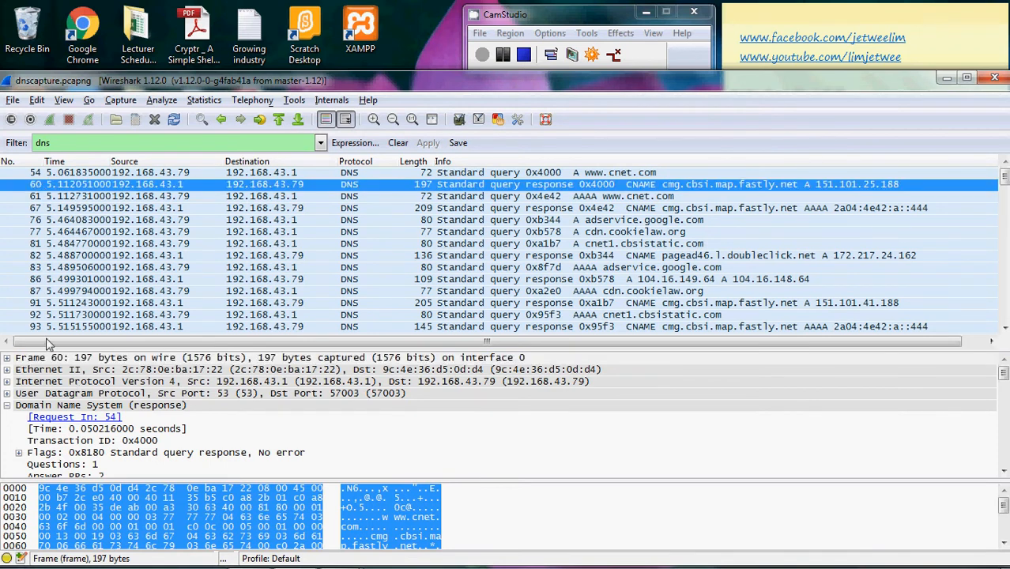
click(57, 360)
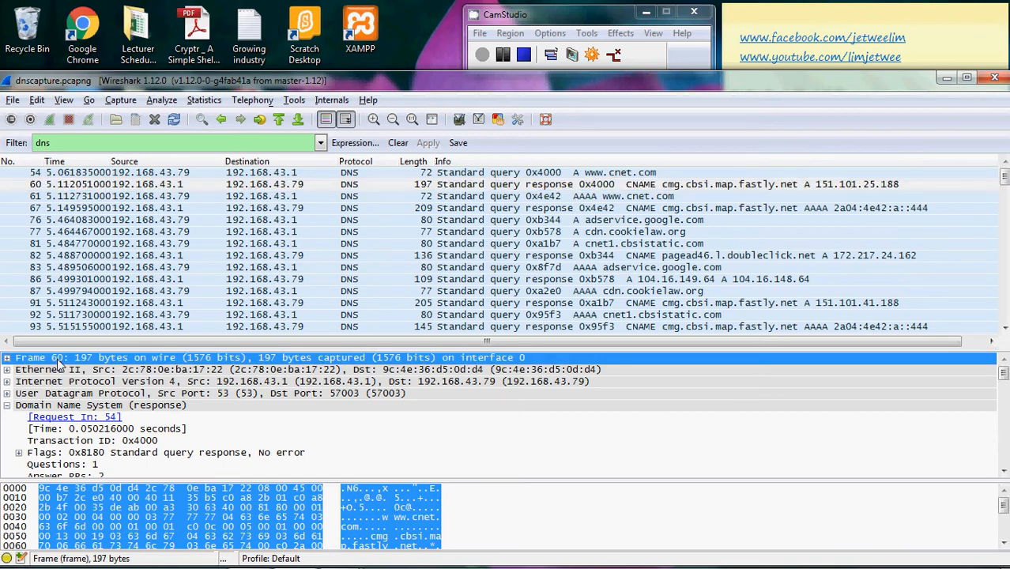
click(280, 184)
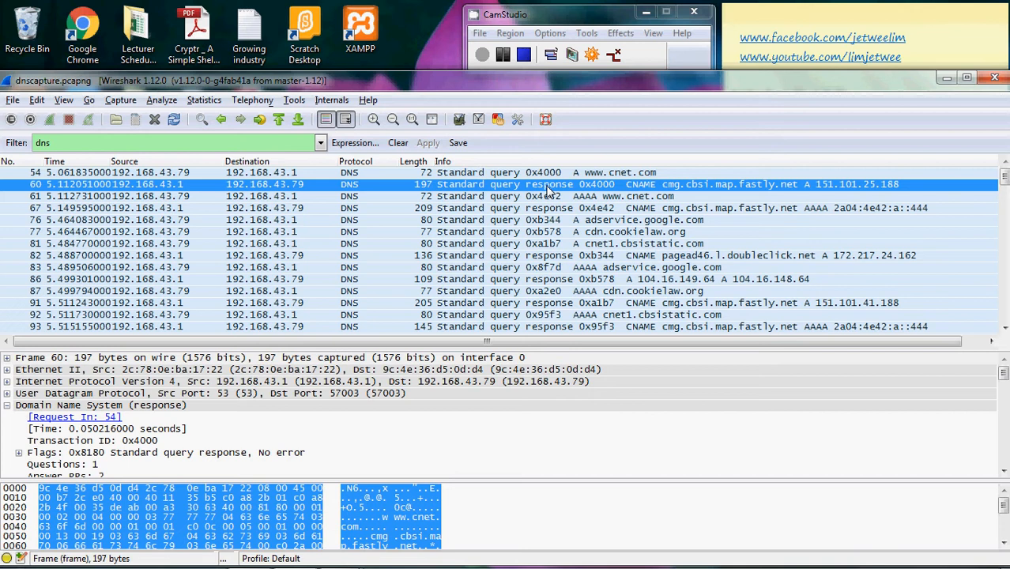
- Review the Domain Name System section of the response packet and select its Flags field
click(160, 407)
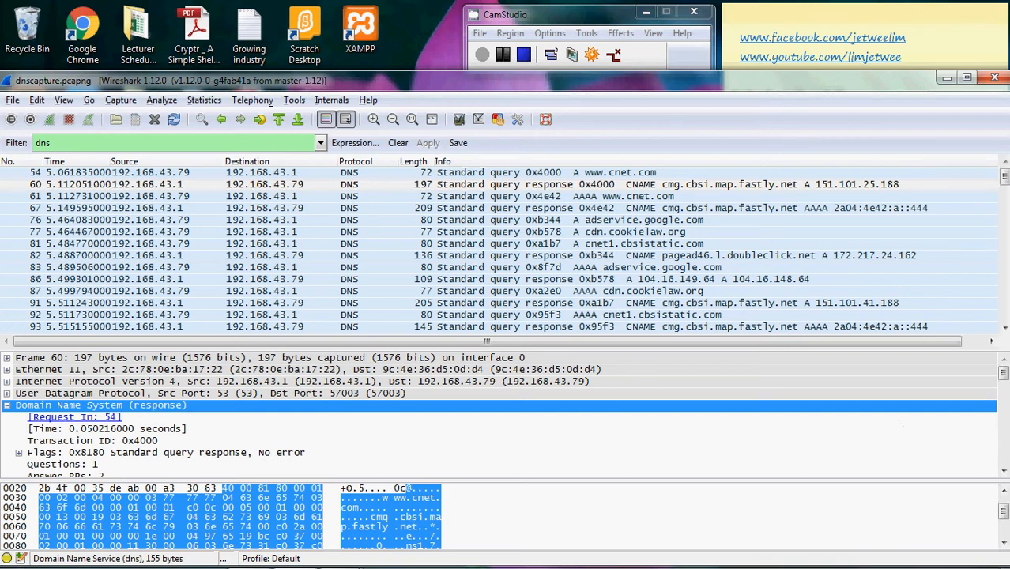
click(1004, 472)
click(1003, 472)
click(1003, 471)
click(1003, 472)
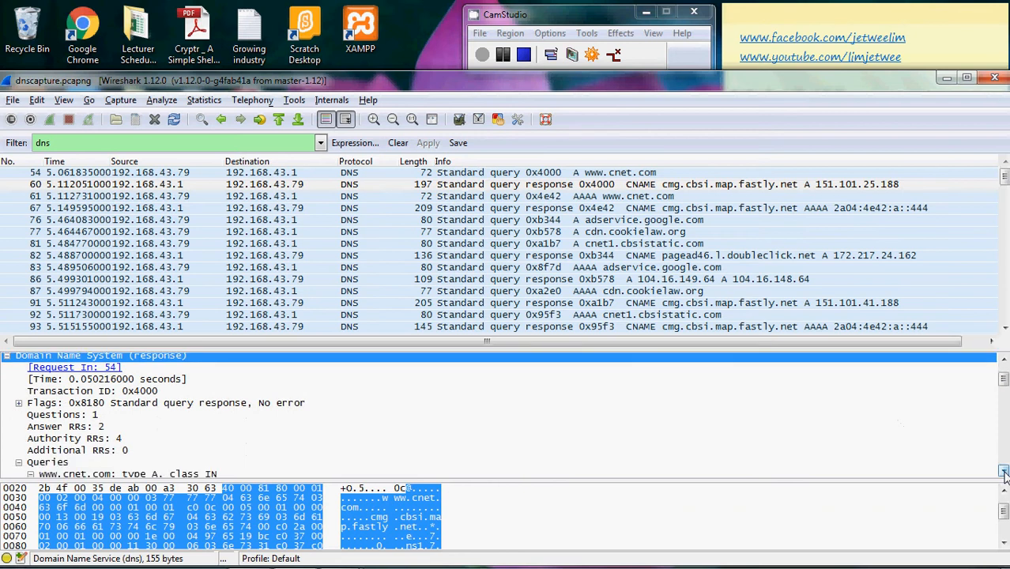
click(1003, 472)
click(1004, 472)
click(1003, 472)
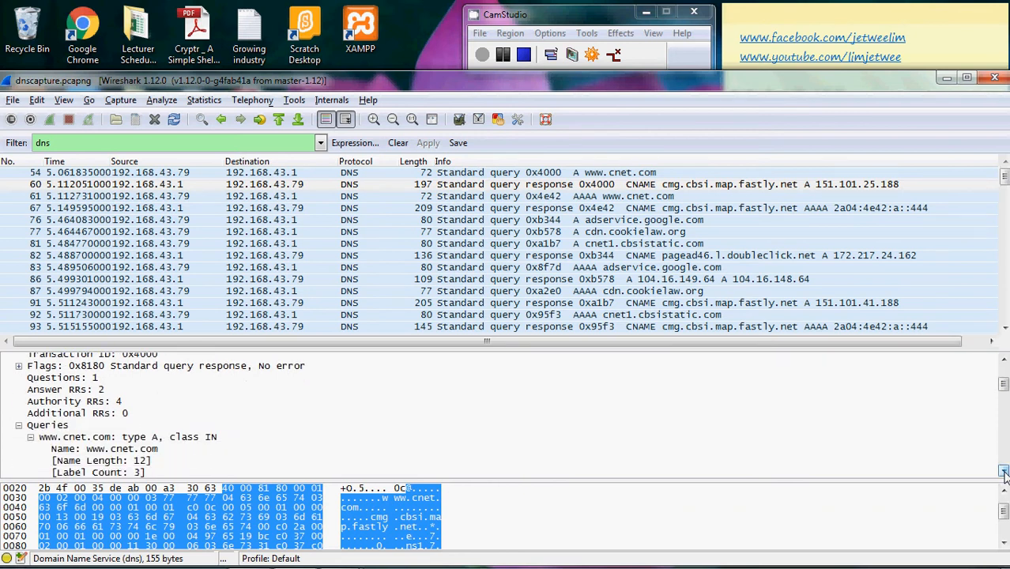
click(222, 366)
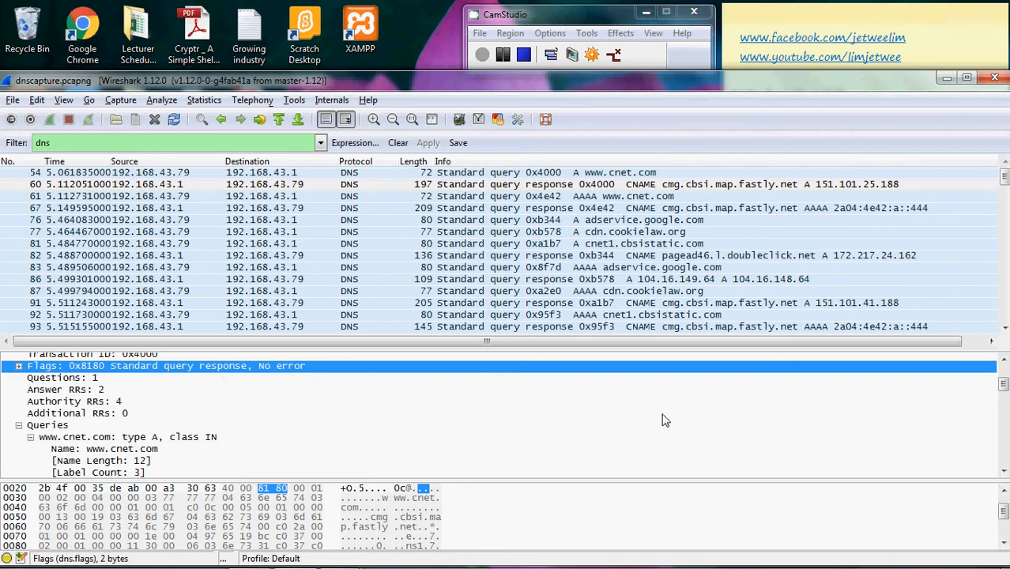
click(1003, 472)
click(1003, 471)
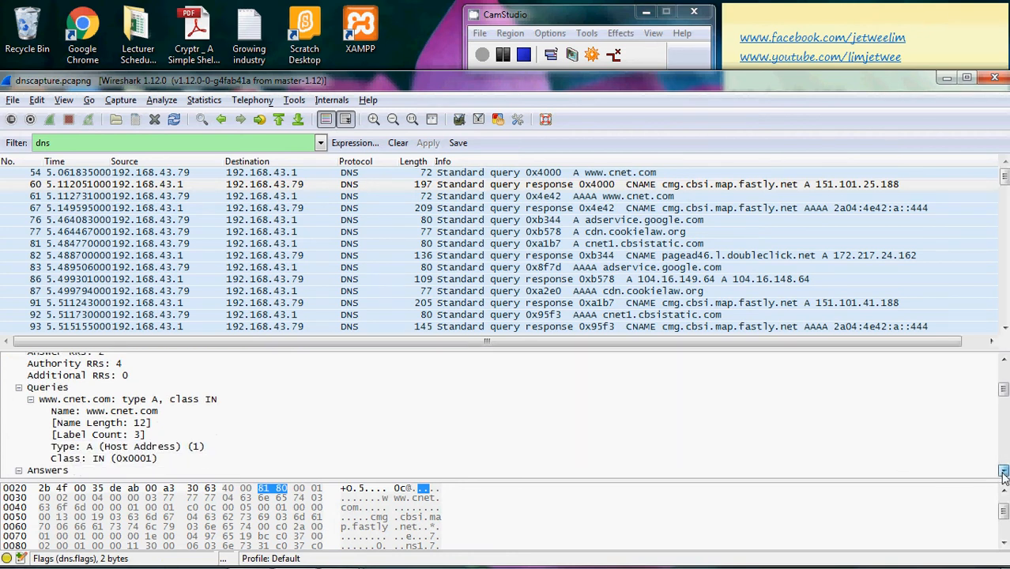
click(1003, 472)
click(1003, 471)
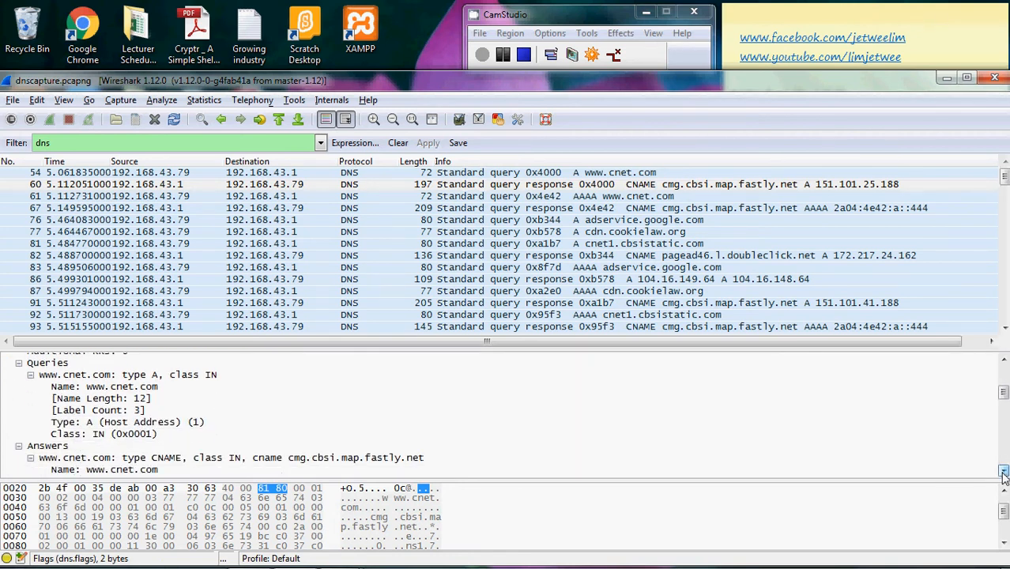
click(53, 365)
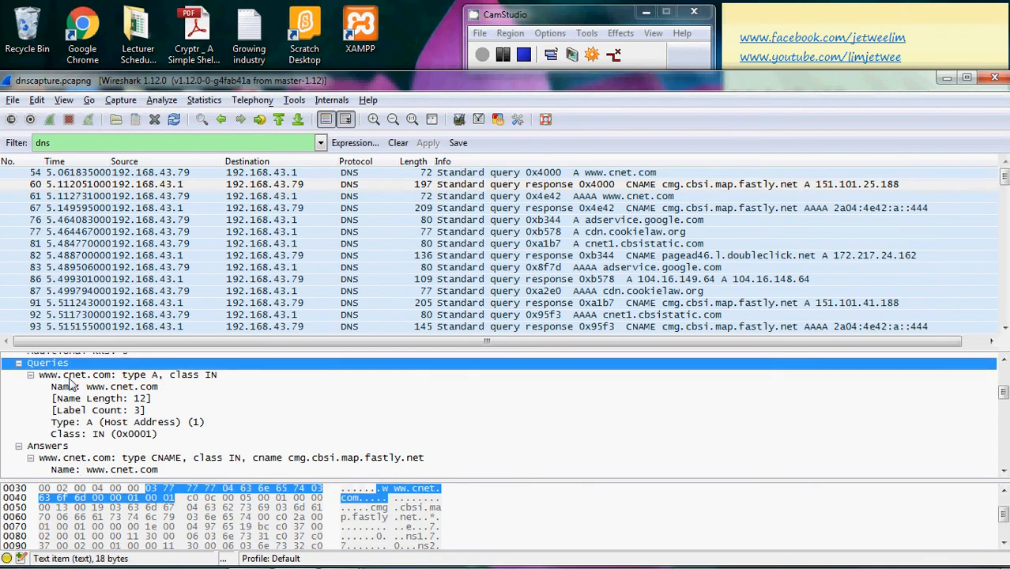
click(70, 378)
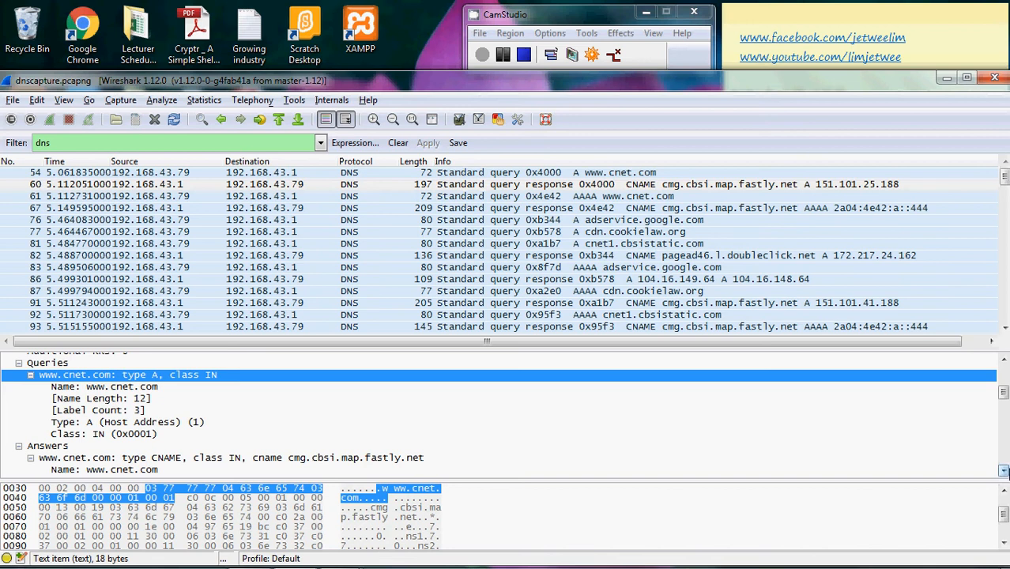
click(1003, 470)
click(1003, 470)
click(1003, 471)
click(1003, 470)
click(1003, 470)
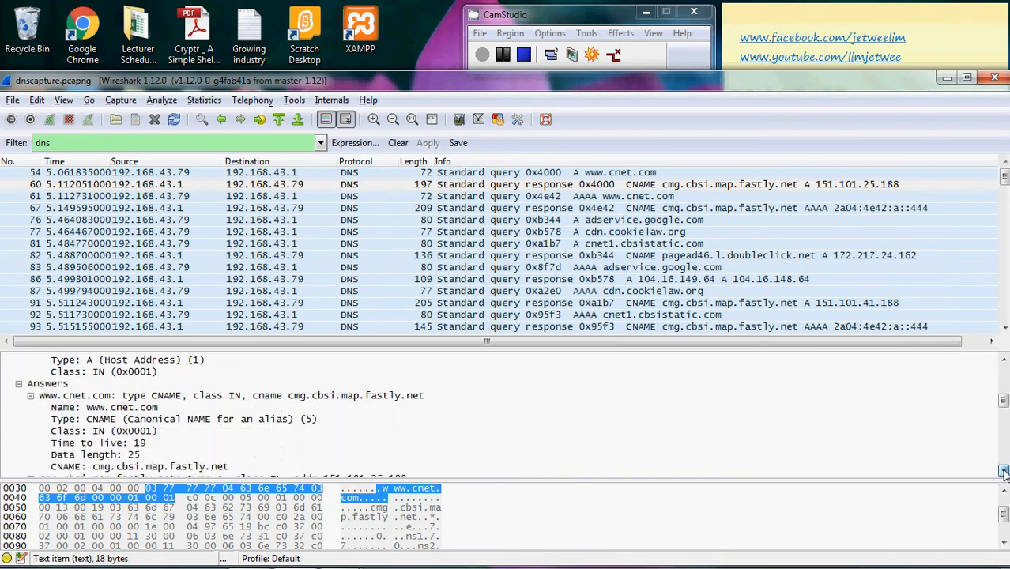
click(1003, 472)
click(1003, 471)
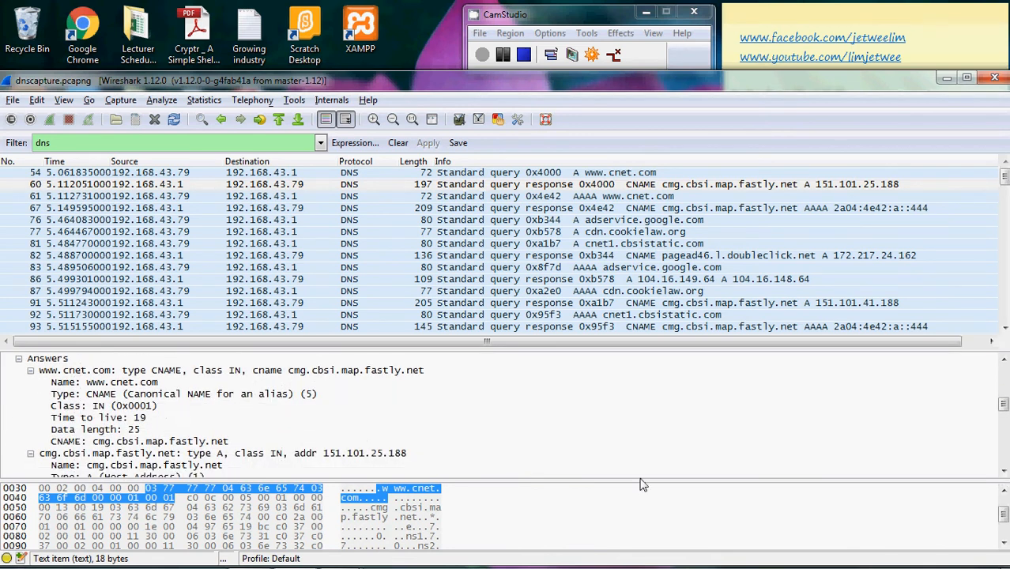
click(145, 371)
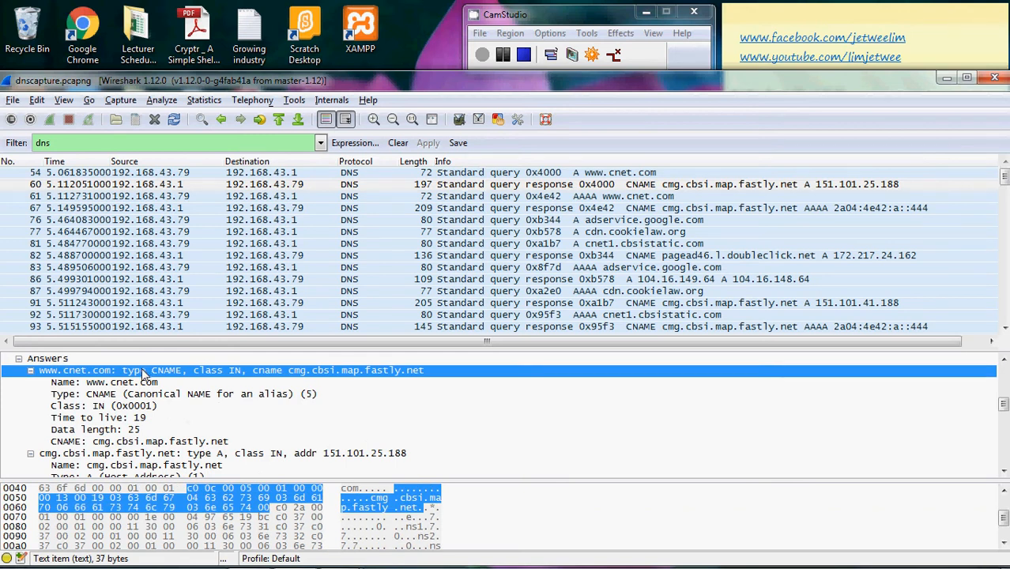
click(144, 382)
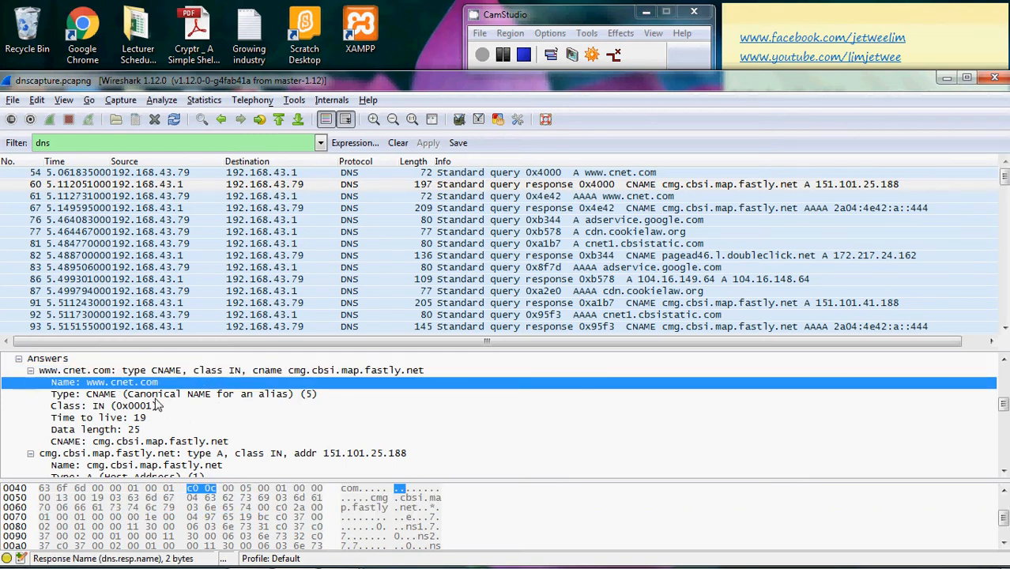
- Select the cmg.cbsi.map.fastly.net type A answer and review its fields down to the authoritative nameservers
click(178, 457)
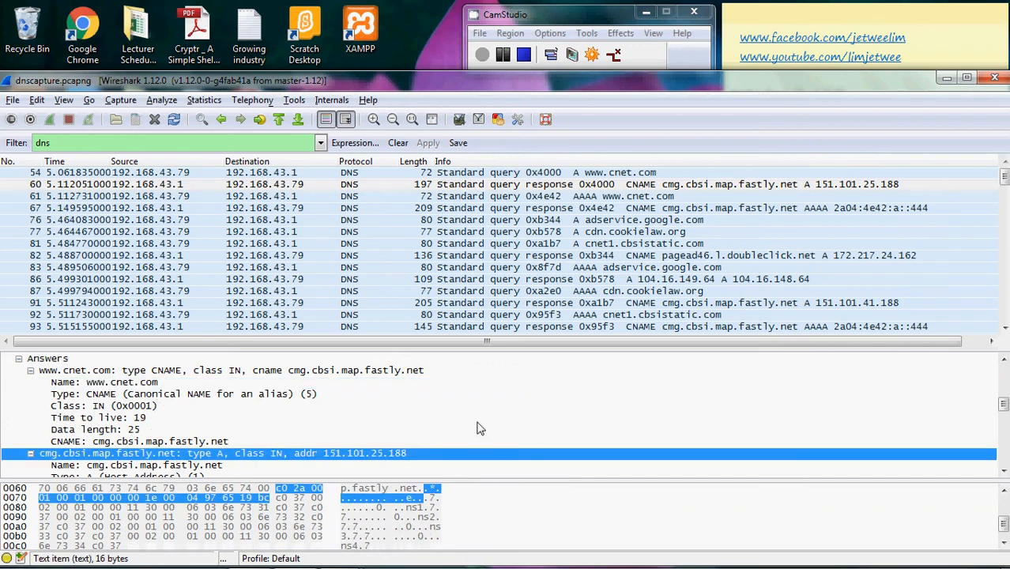
click(1003, 472)
click(1004, 472)
click(1004, 471)
click(1003, 472)
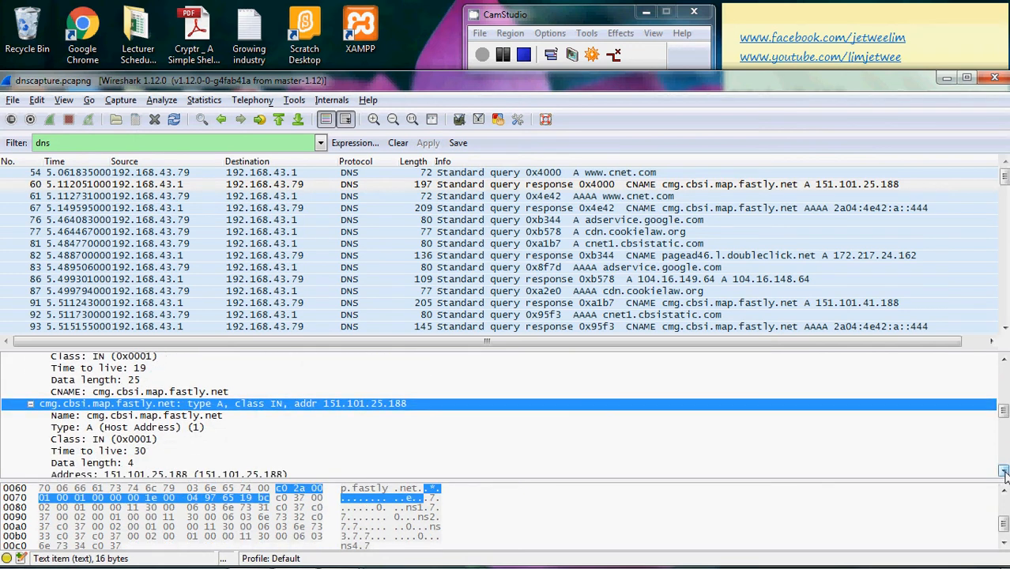
click(1003, 472)
click(1003, 471)
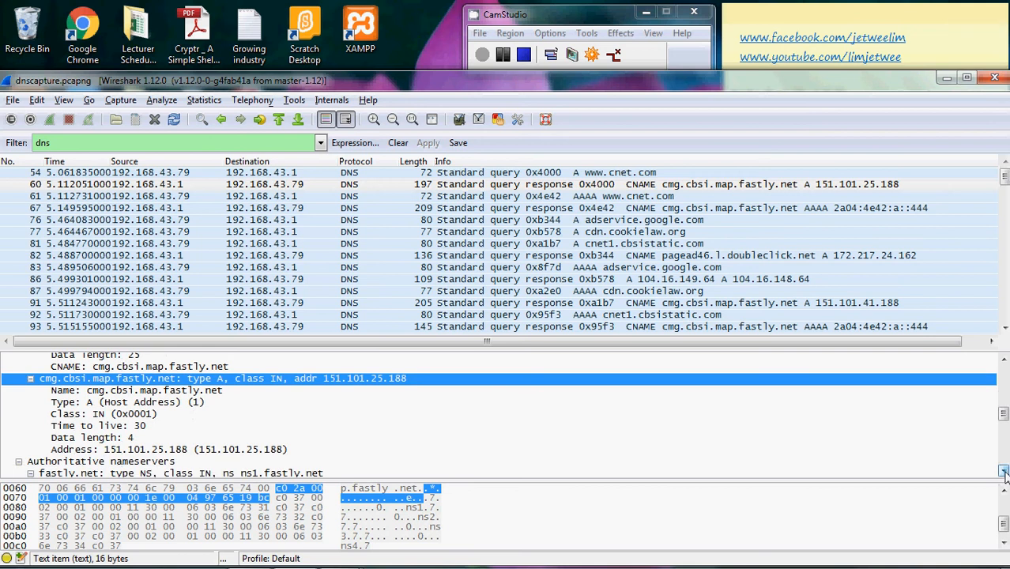